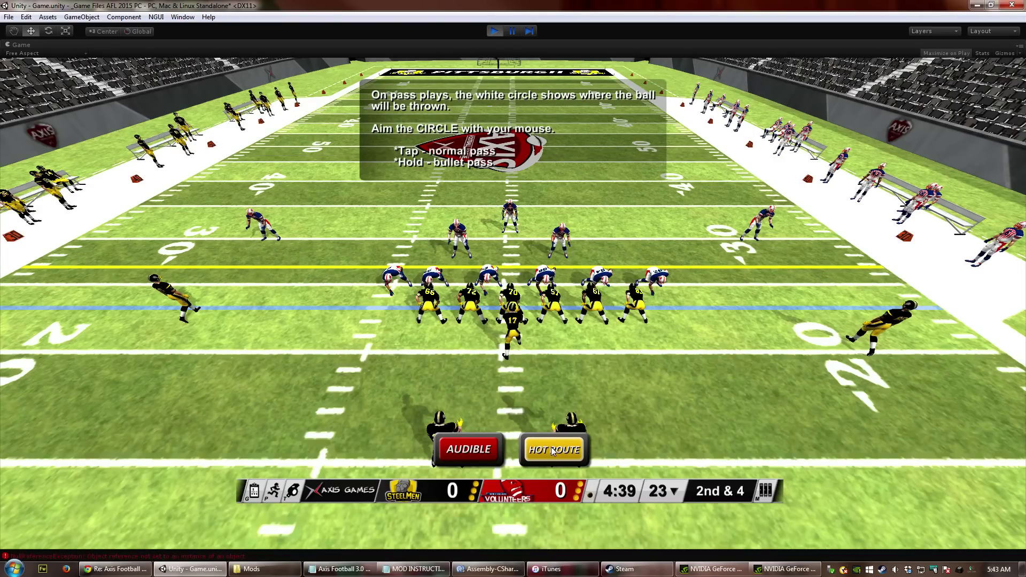
Step: Give the right-hand back a Block hot route and receiver 4 a Fly hot route
left_click(551, 447)
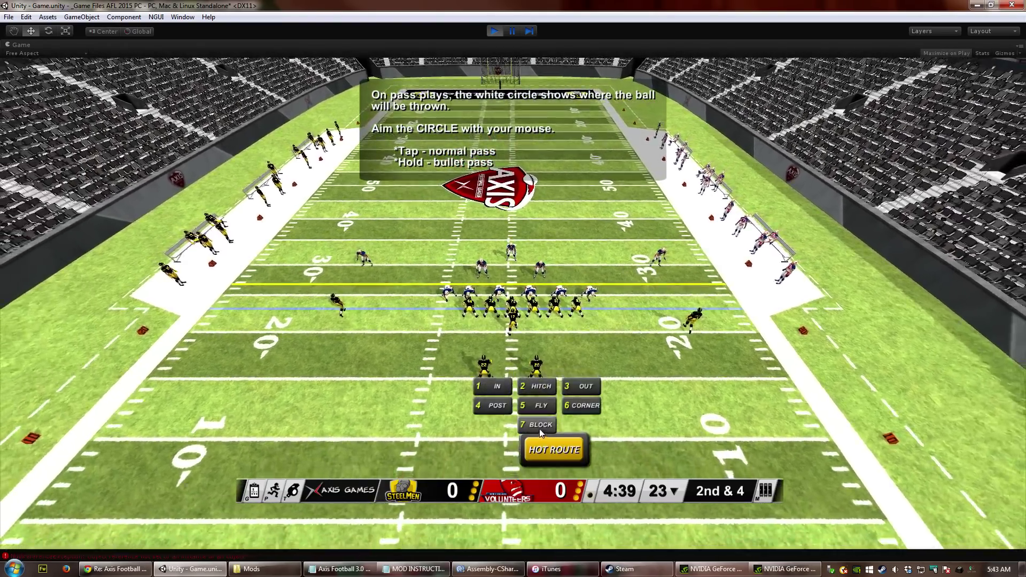
left_click(538, 425)
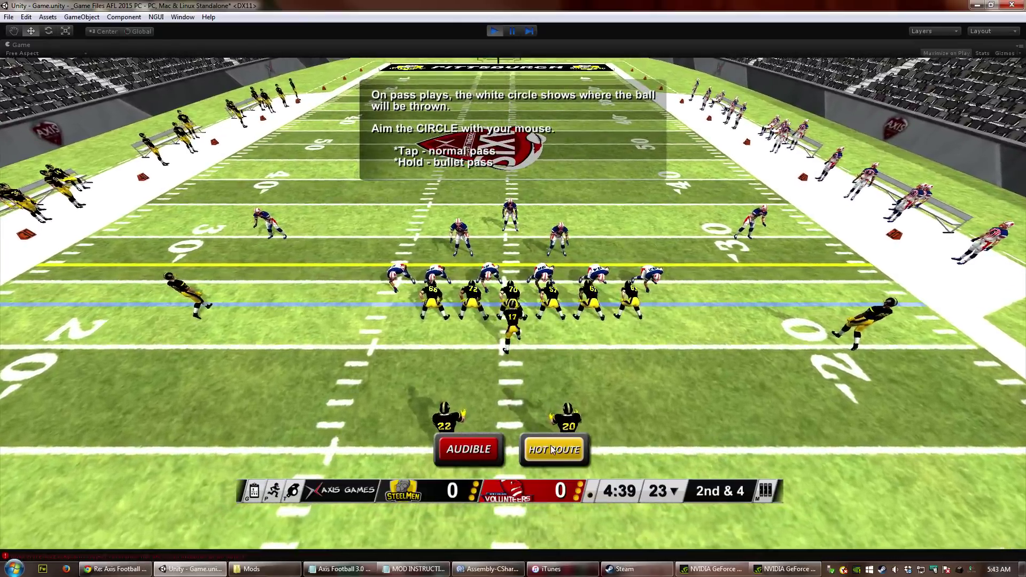
left_click(553, 448)
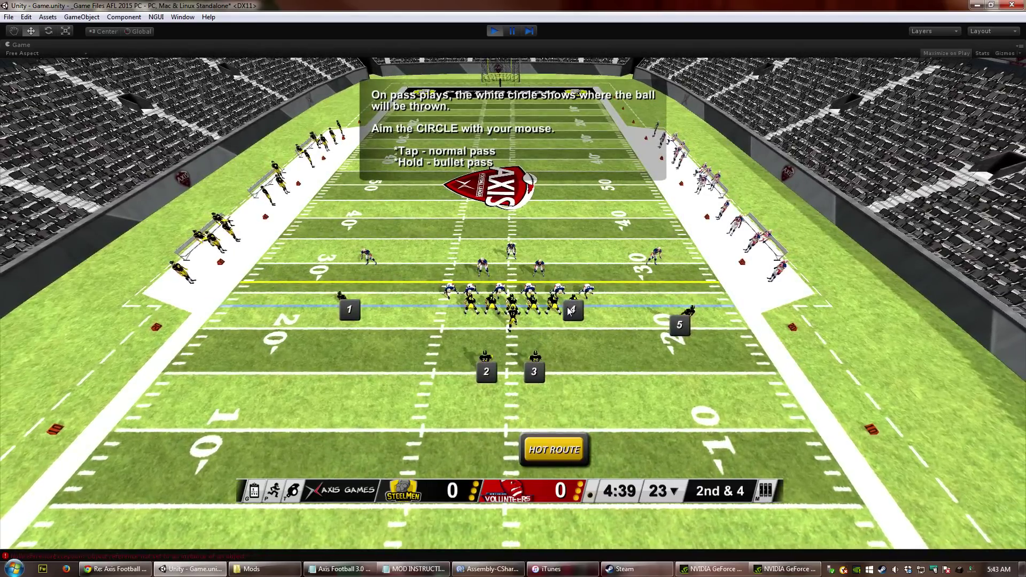
left_click(572, 310)
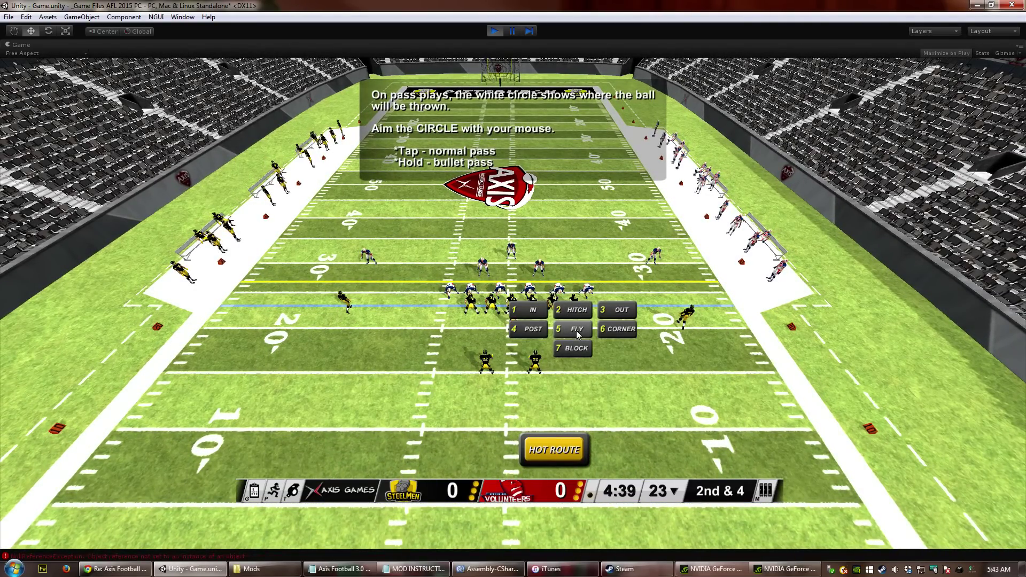
left_click(578, 330)
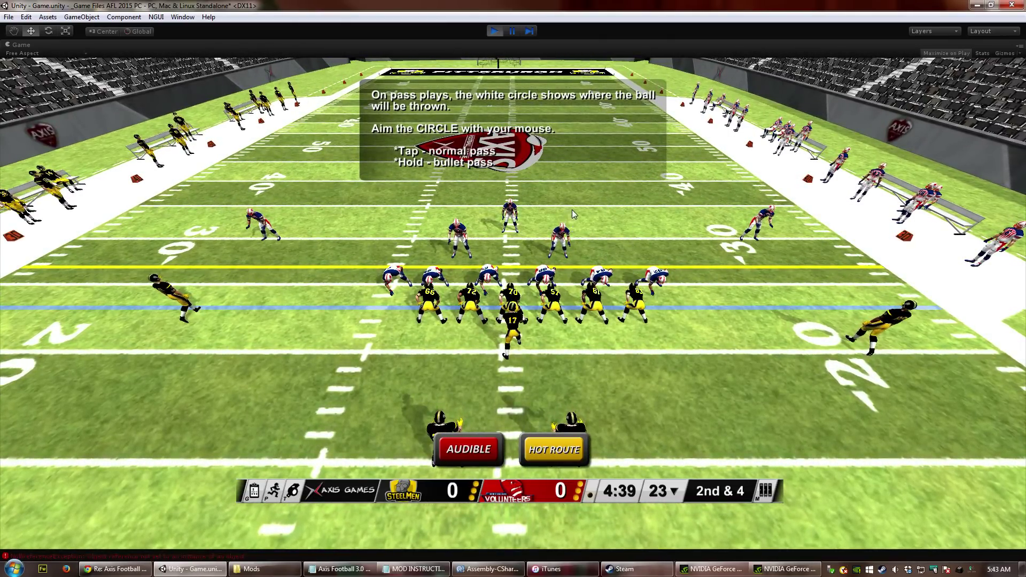
Step: Snap the ball to run the play, and stop the game's play mode once the play is over
key("space")
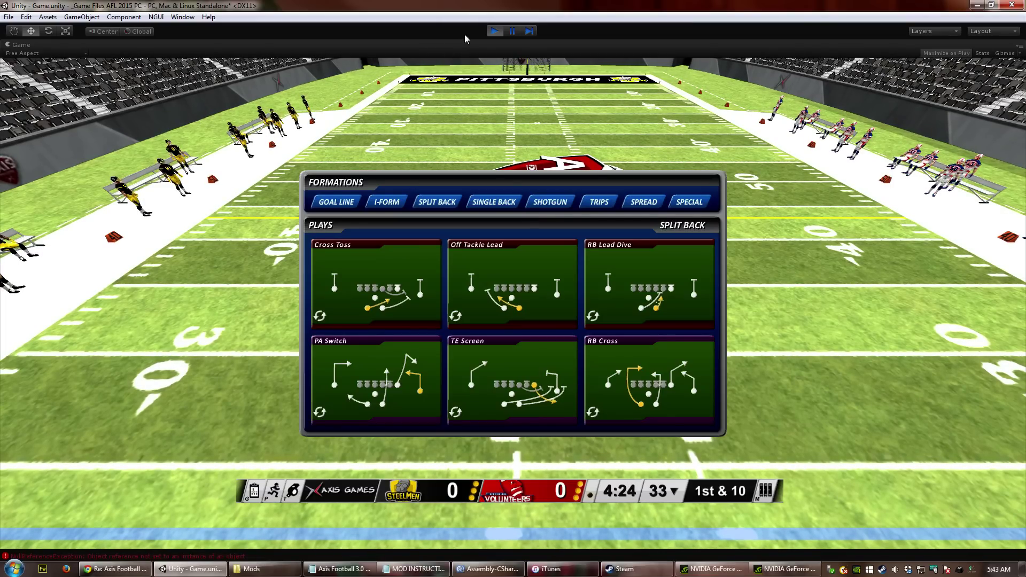
left_click(490, 32)
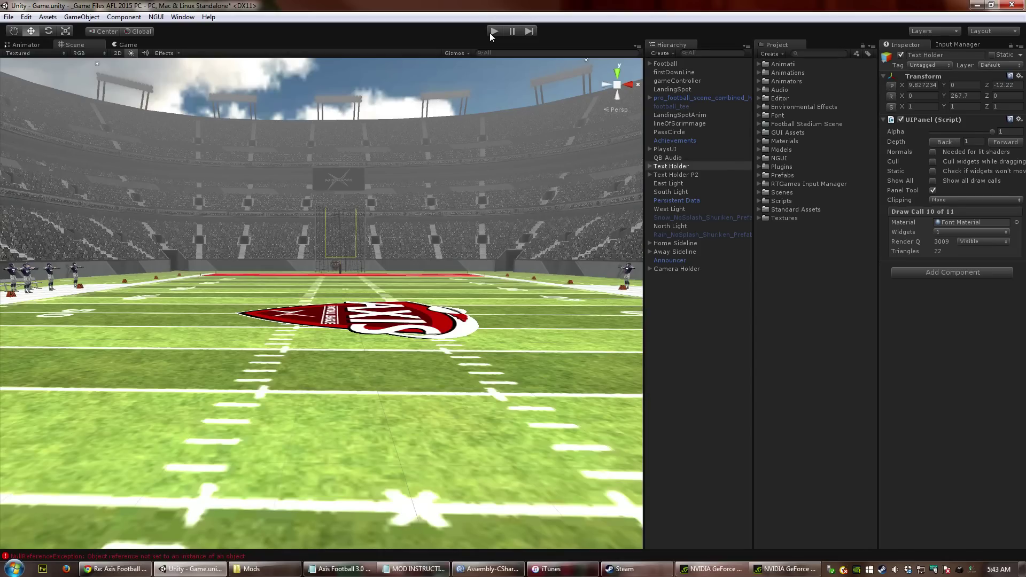
Step: Switch to Steam and browse the local files of Axis Football 2015 to locate its Mods folder
left_click(631, 570)
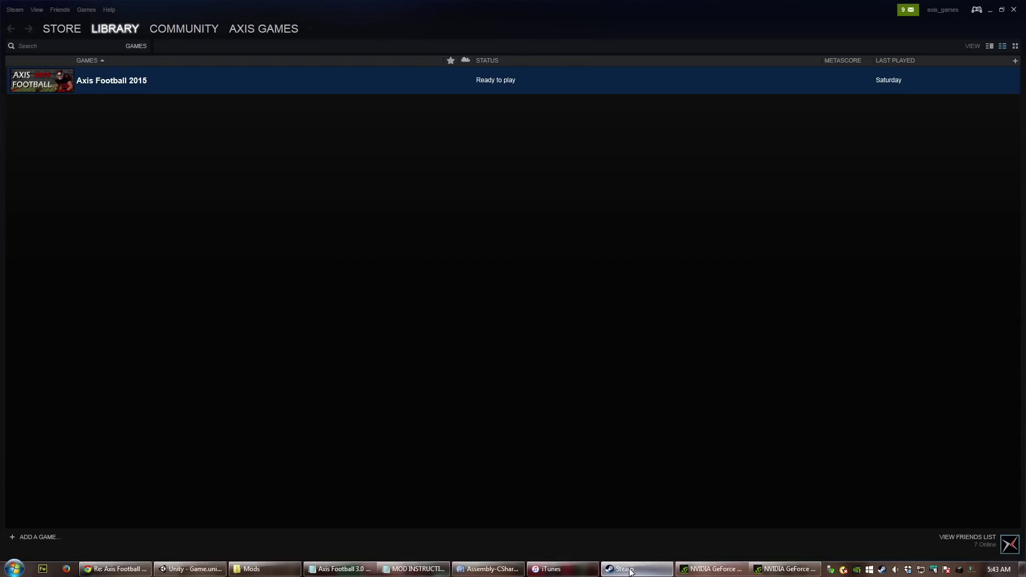
right_click(143, 81)
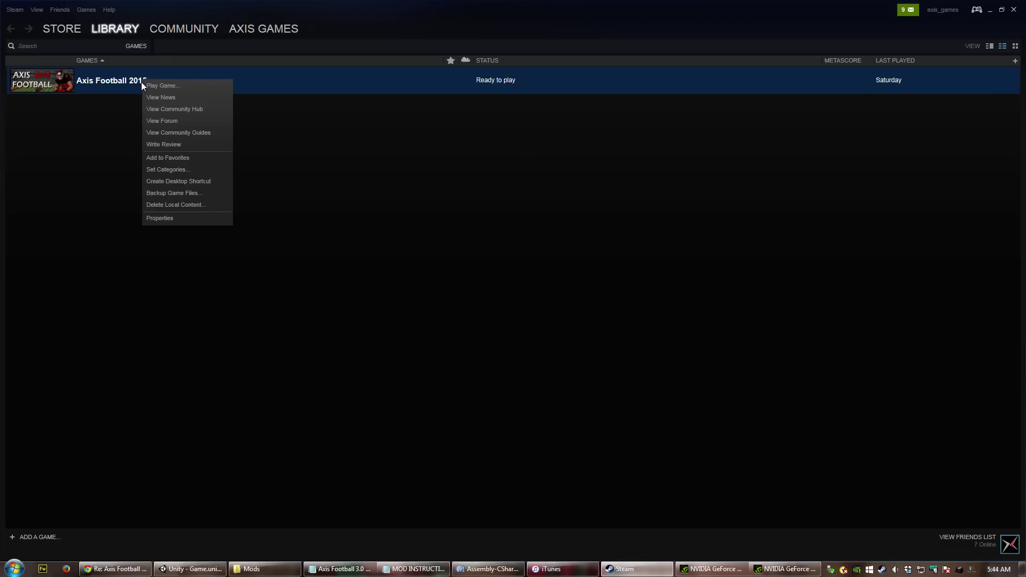
left_click(161, 218)
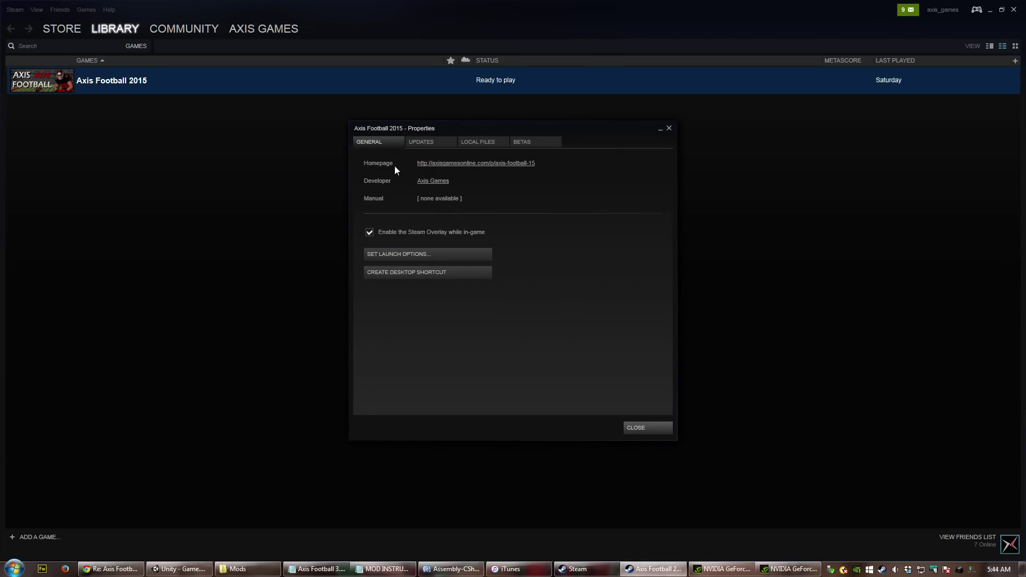
left_click(476, 144)
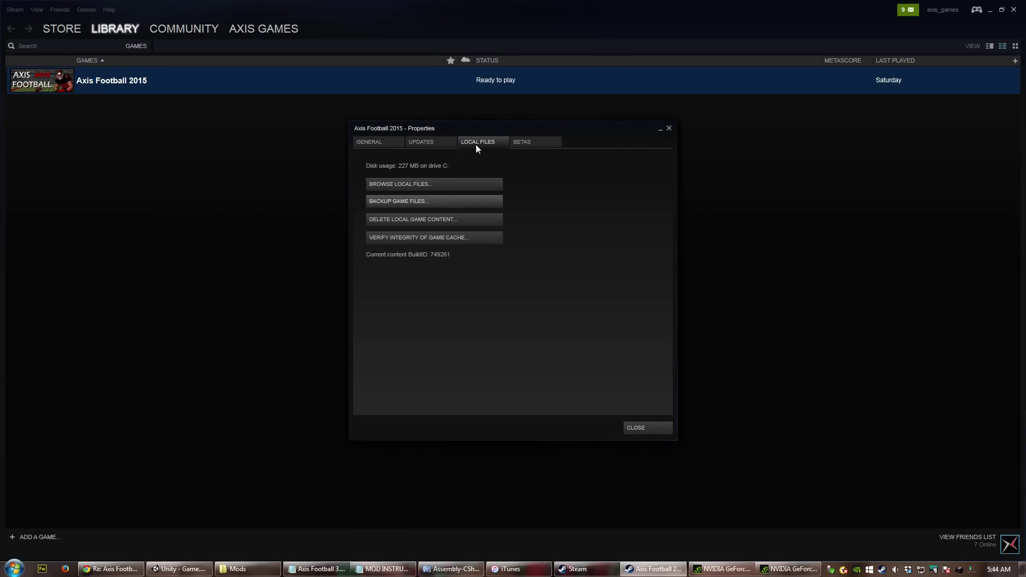
left_click(422, 184)
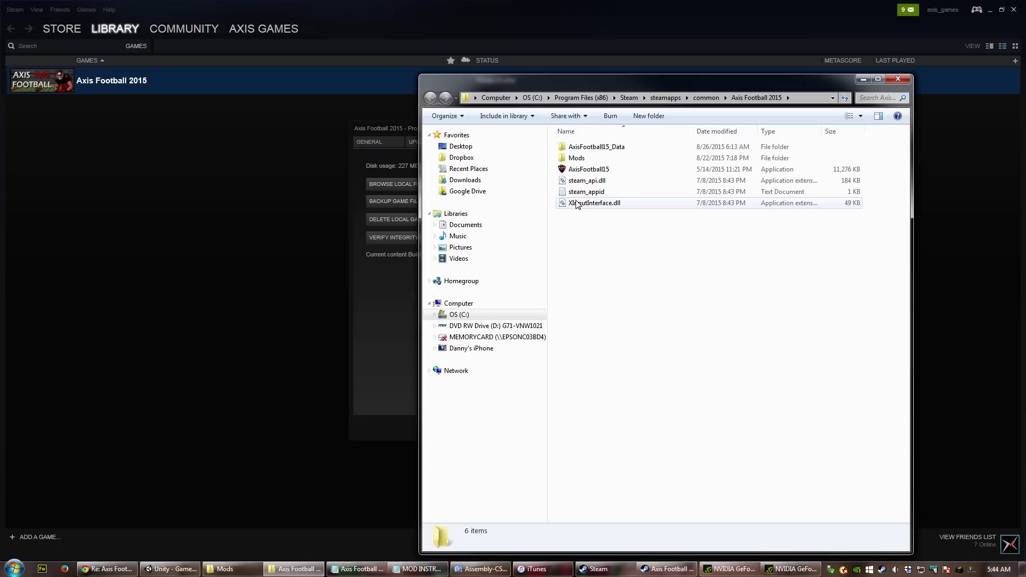
left_click(579, 159)
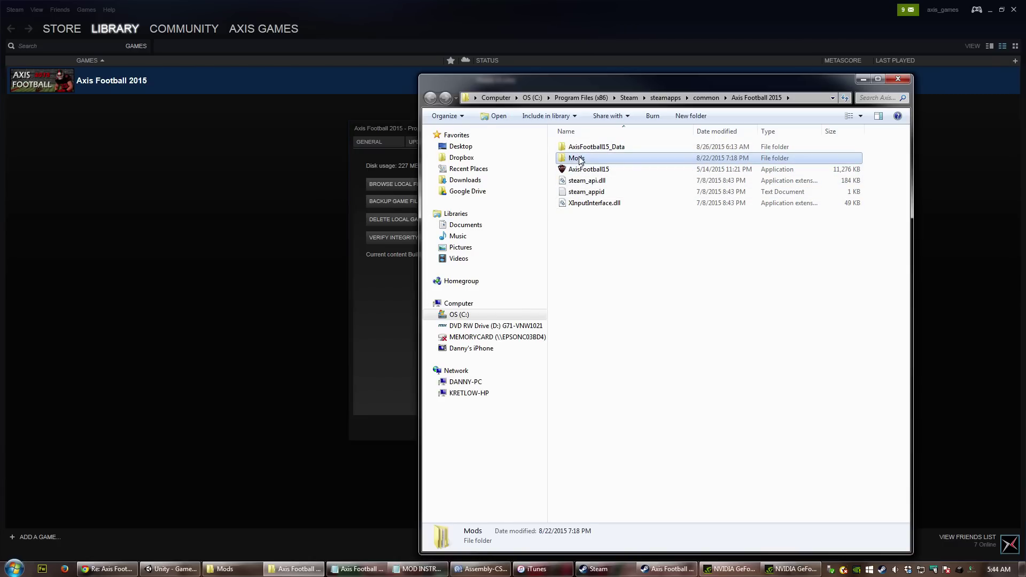
Step: Close the installed game's folder and look over the contents of the Mods folder in _Game Files AFL 2015 PC
left_click(897, 80)
left_click(265, 542)
left_click(237, 568)
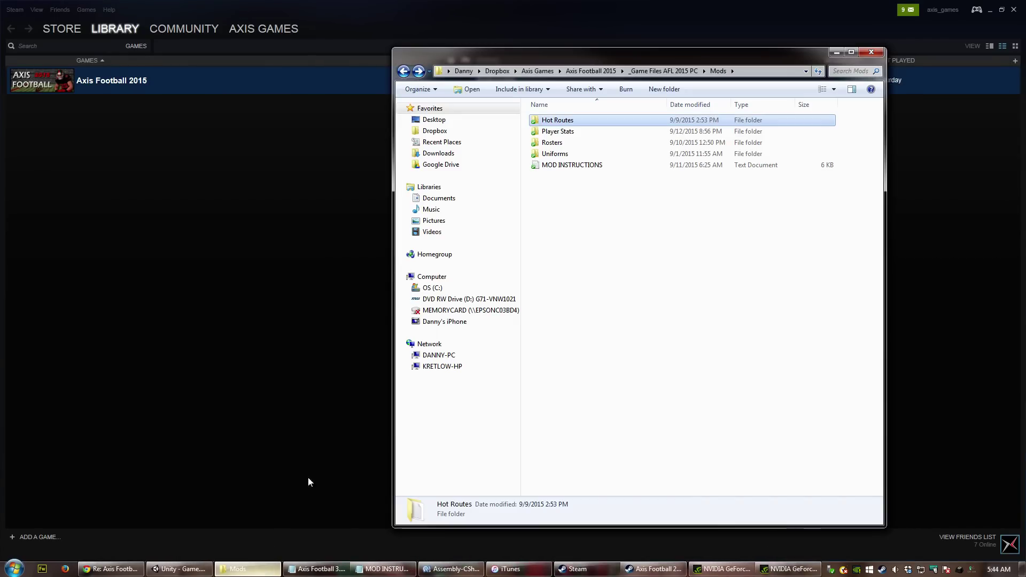
left_click(559, 202)
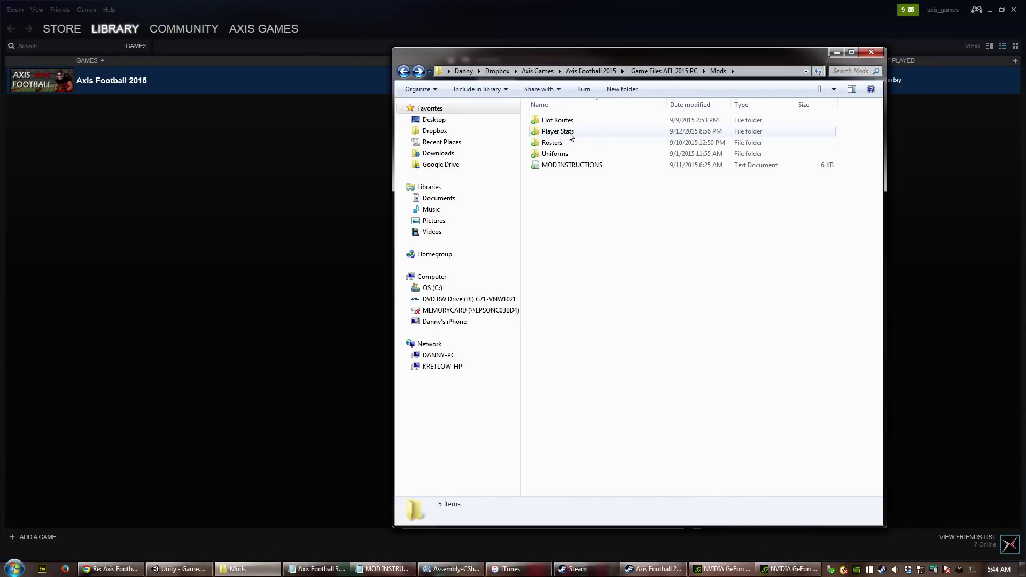
left_click(562, 154)
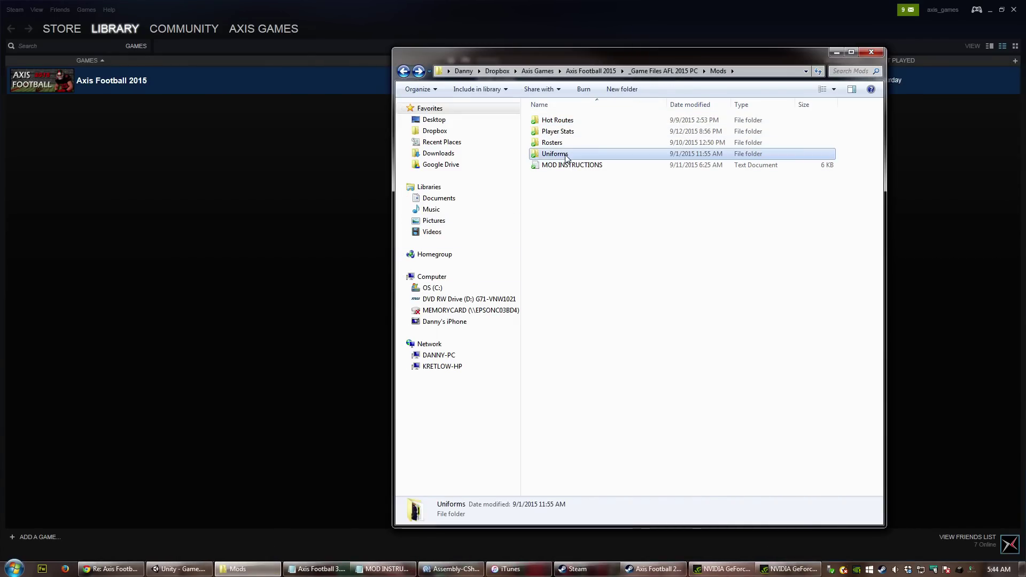
left_click(564, 145)
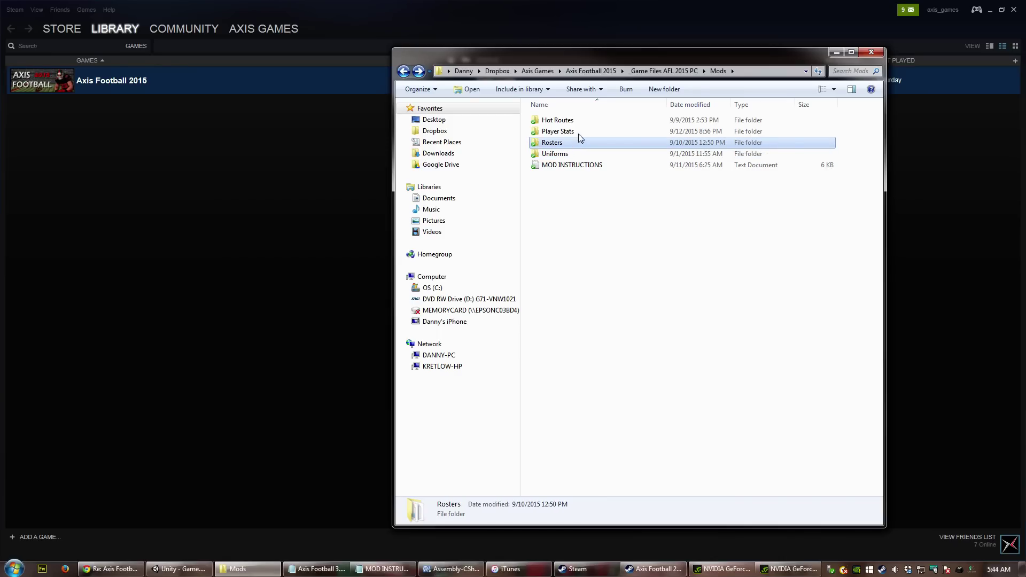
left_click(563, 165)
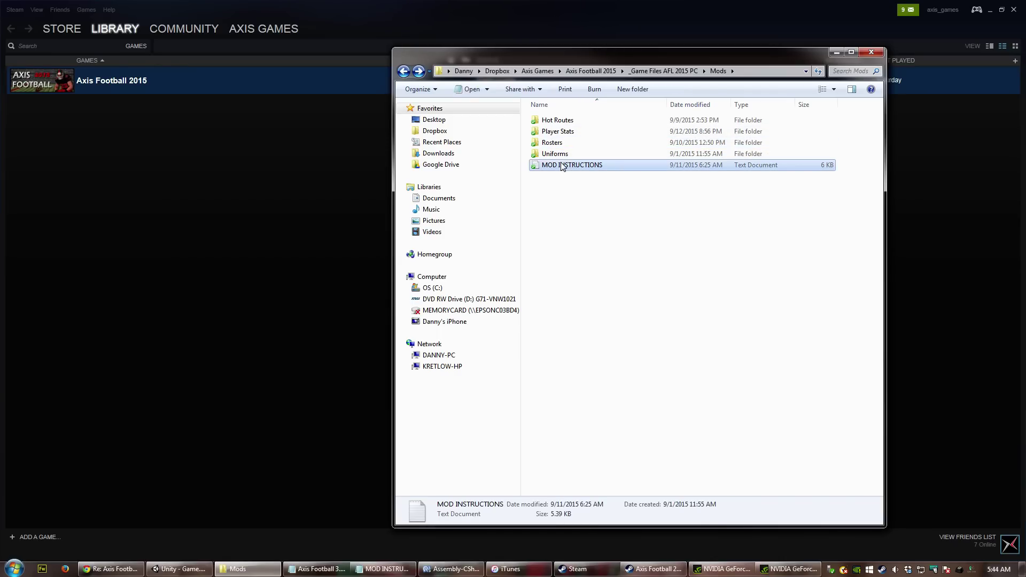
Step: Open the MOD INSTRUCTIONS document and look through the hot route modding section
double_click(562, 165)
scroll(872, 187, "down", 10)
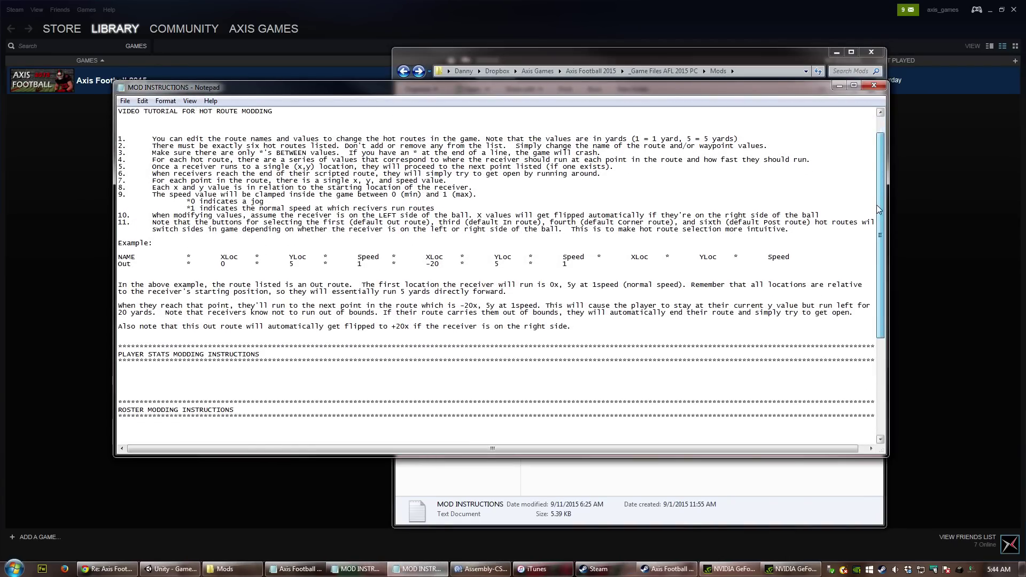
scroll(867, 299, "up", 4)
scroll(867, 264, "up", 6)
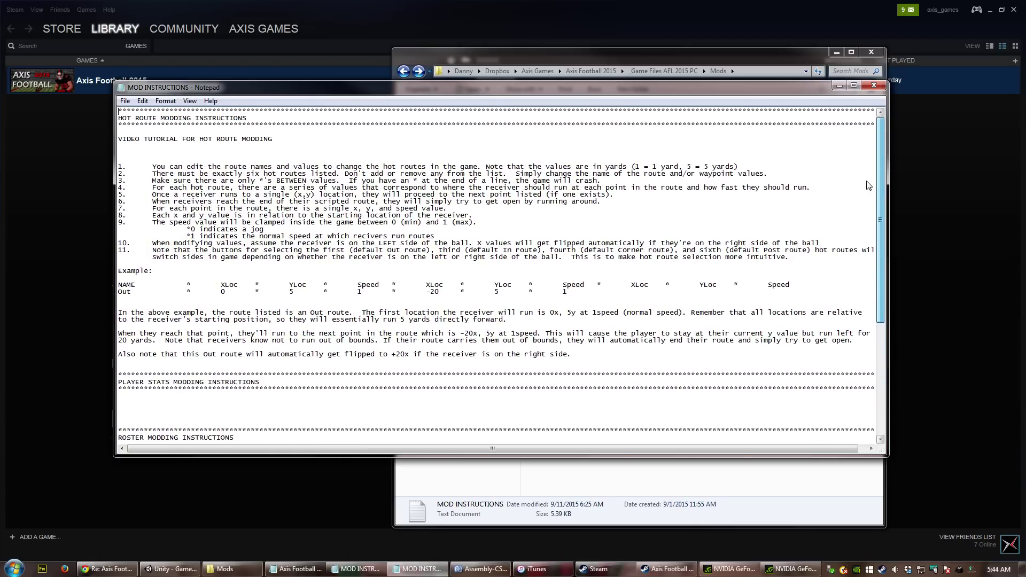
left_click_drag(592, 356, 119, 139)
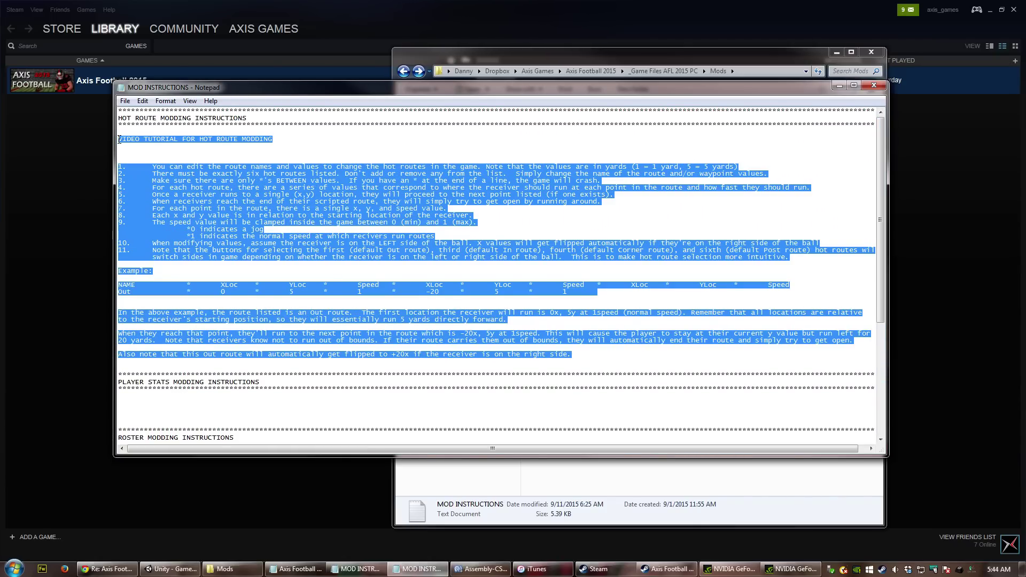
Step: Put the instructions aside and open the Hot Routes text file from the Hot Routes folder in Mods
left_click(502, 57)
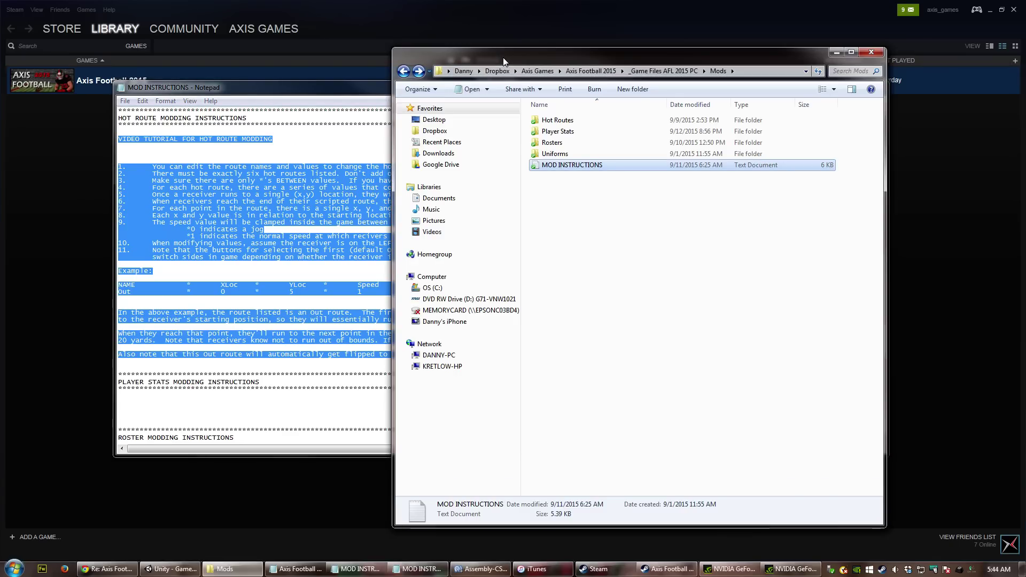
double_click(565, 124)
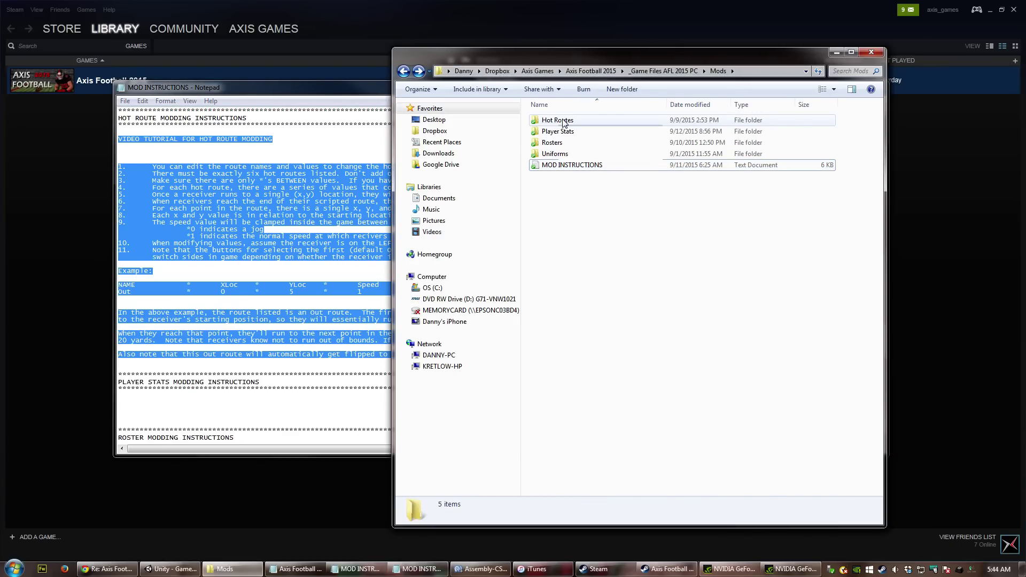
left_click(364, 90)
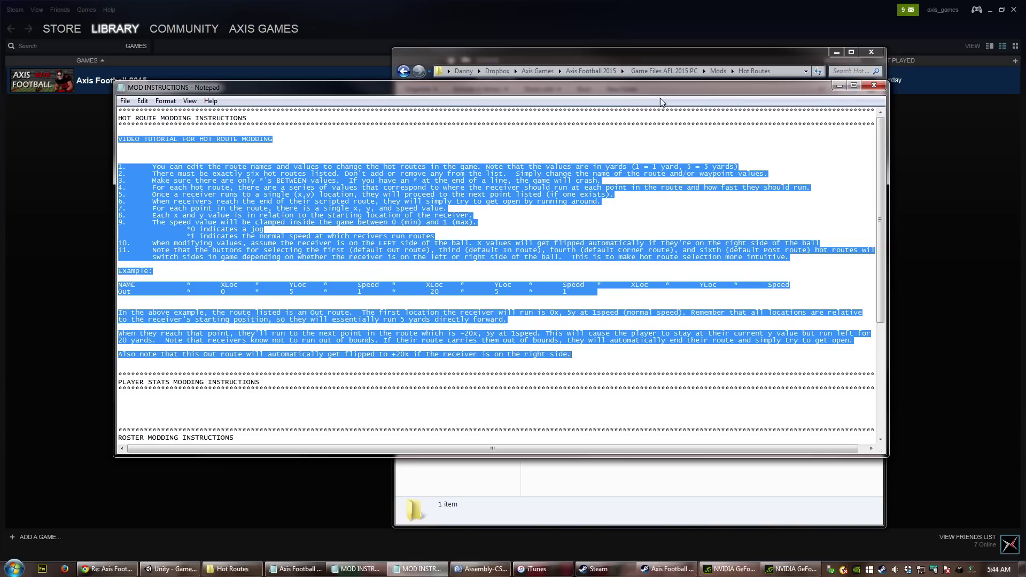
left_click(836, 90)
double_click(560, 121)
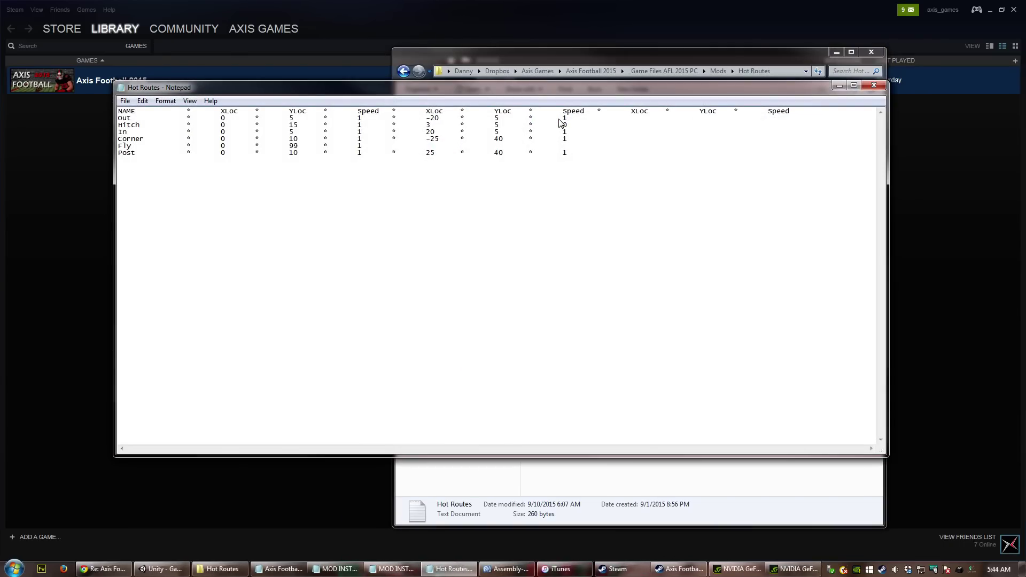
left_click_drag(405, 88, 428, 153)
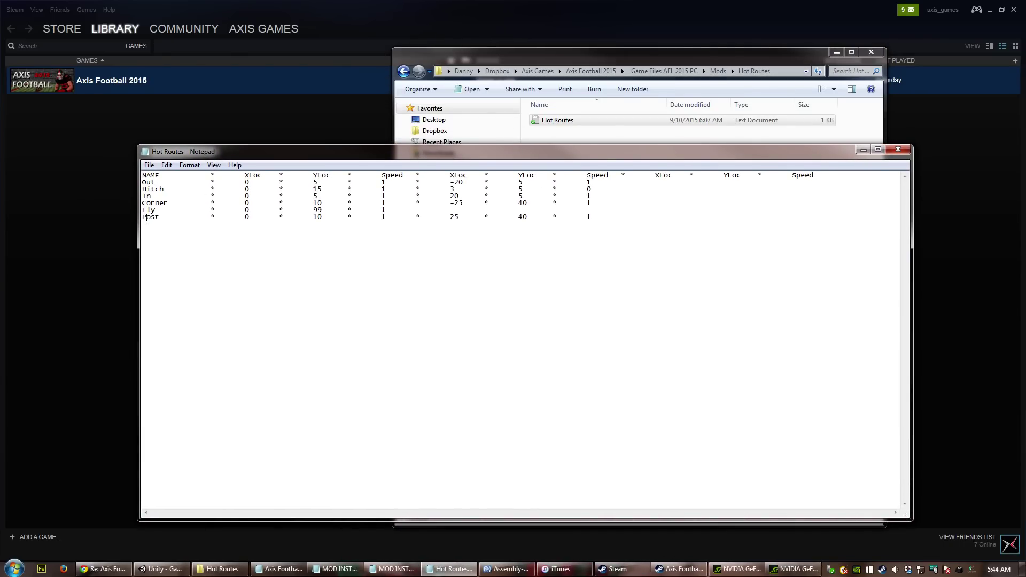
Step: Examine the Out route's name and the XLoc, YLoc and Speed values of both its waypoints
left_click(146, 196)
left_click_drag(313, 183, 389, 183)
double_click(246, 183)
double_click(319, 182)
double_click(383, 182)
left_click_drag(449, 184, 463, 182)
double_click(518, 182)
double_click(589, 182)
left_click(600, 216)
double_click(149, 181)
left_click(167, 217)
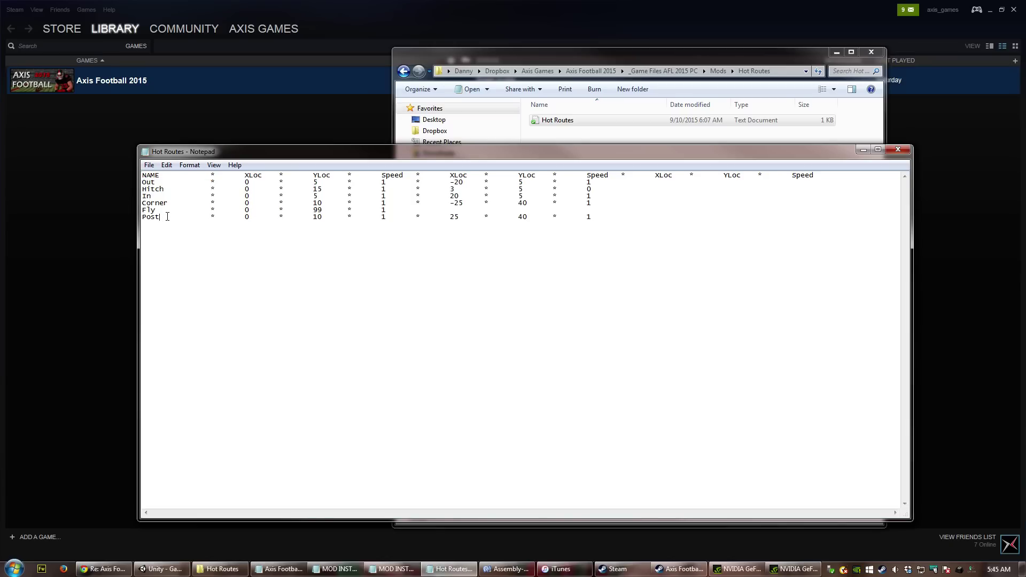
Step: Set the YLoc of both waypoints in the Out route to 10
double_click(315, 182)
type("10")
double_click(521, 182)
type("10")
left_click_drag(244, 175, 333, 175)
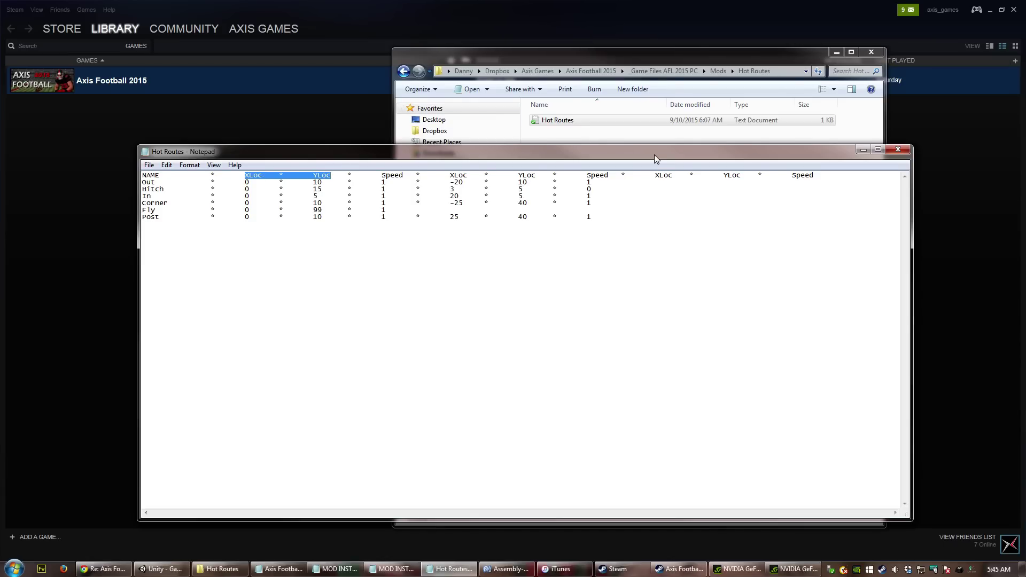
double_click(323, 182)
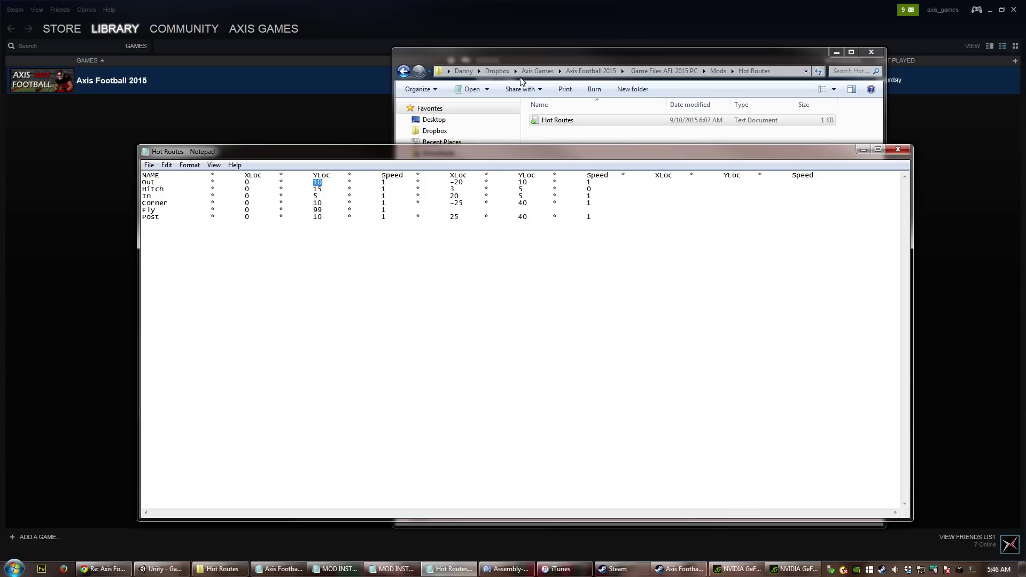
left_click(251, 235)
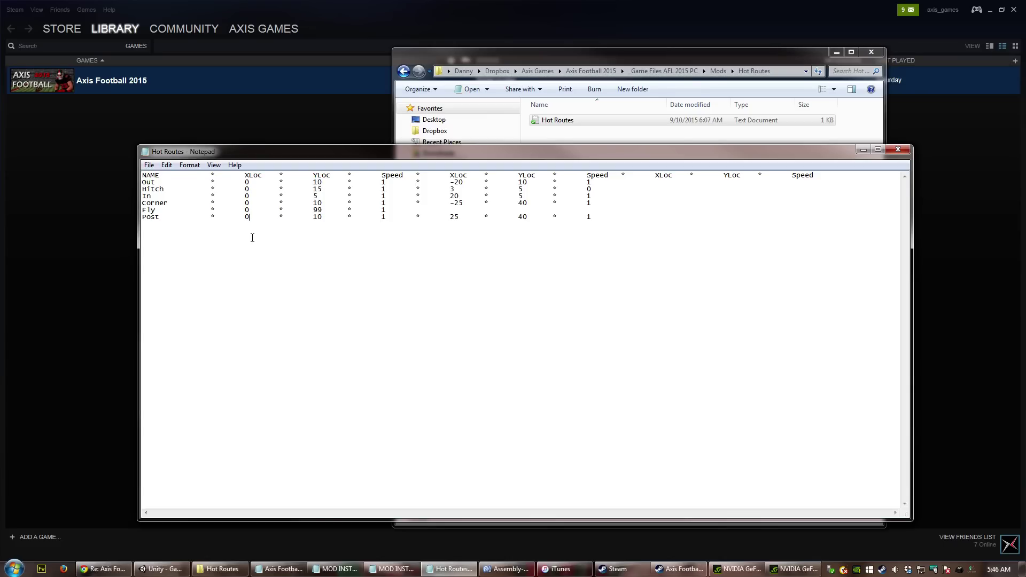
Step: Try 5 and -5 as the Out route's first XLoc, and restore the value to 0
double_click(245, 183)
type("5")
type("-5")
key("BackSpace")
type("0")
Step: Review the Out route's YLoc values, second XLoc and route name
left_click_drag(323, 183, 312, 183)
left_click_drag(447, 182, 463, 183)
left_click_drag(518, 182, 529, 181)
left_click_drag(323, 182, 313, 182)
left_click(461, 183)
double_click(149, 181)
left_click(604, 182)
Step: Rename the In route to Screen and set its first waypoint to XLoc 3, YLoc -3 and Speed 0
left_click_drag(152, 196, 138, 198)
type("Scree")
left_click_drag(245, 196, 249, 195)
type("3")
type("-3")
double_click(383, 196)
type("0")
Step: Delete the Screen route's second waypoint and re-enter 0 as the speed that ends the line
key("Right")
key("shift+End")
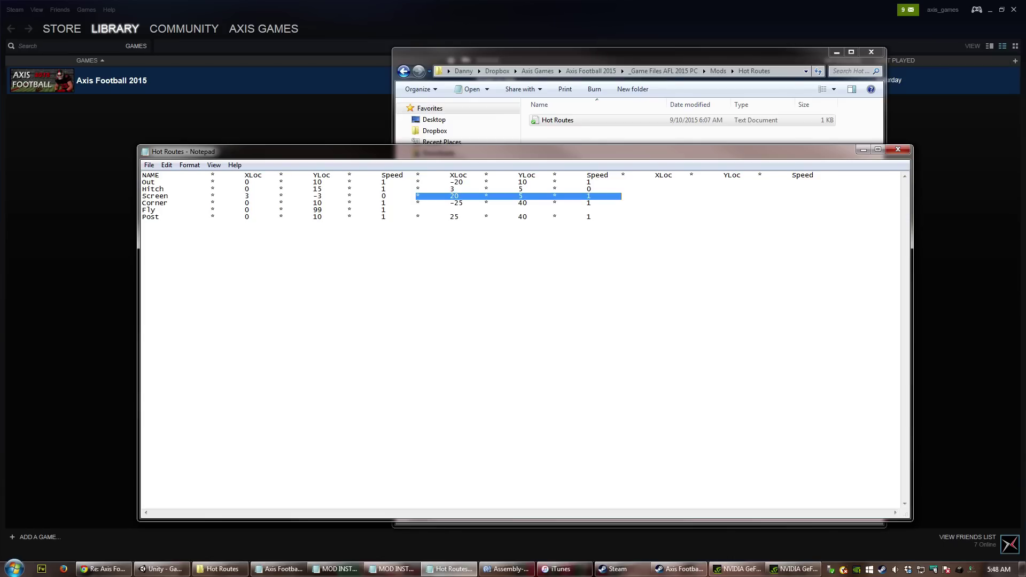
key("BackSpace")
key("BackSpace")
key("BackSpace")
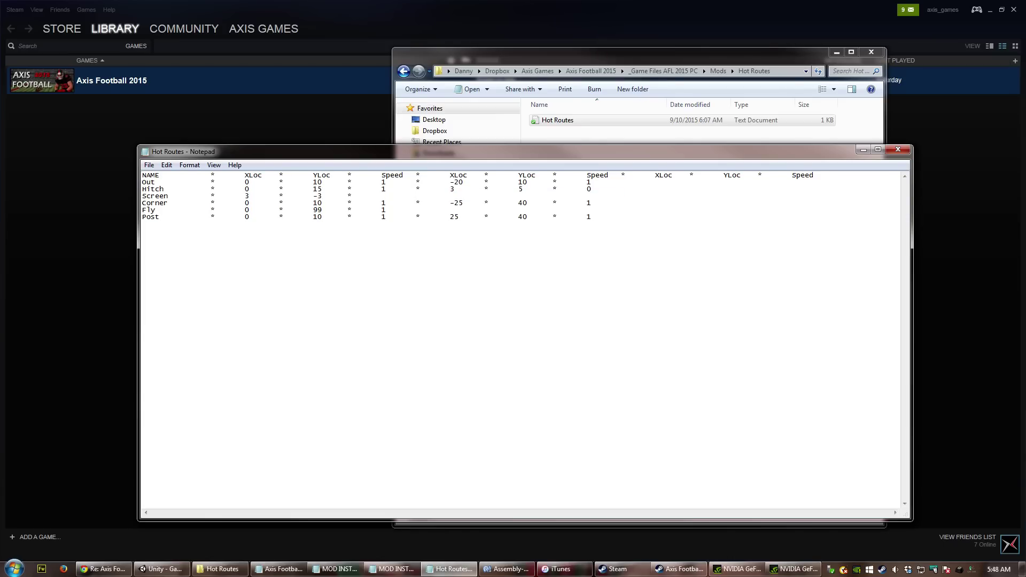
type("0")
left_click(405, 197)
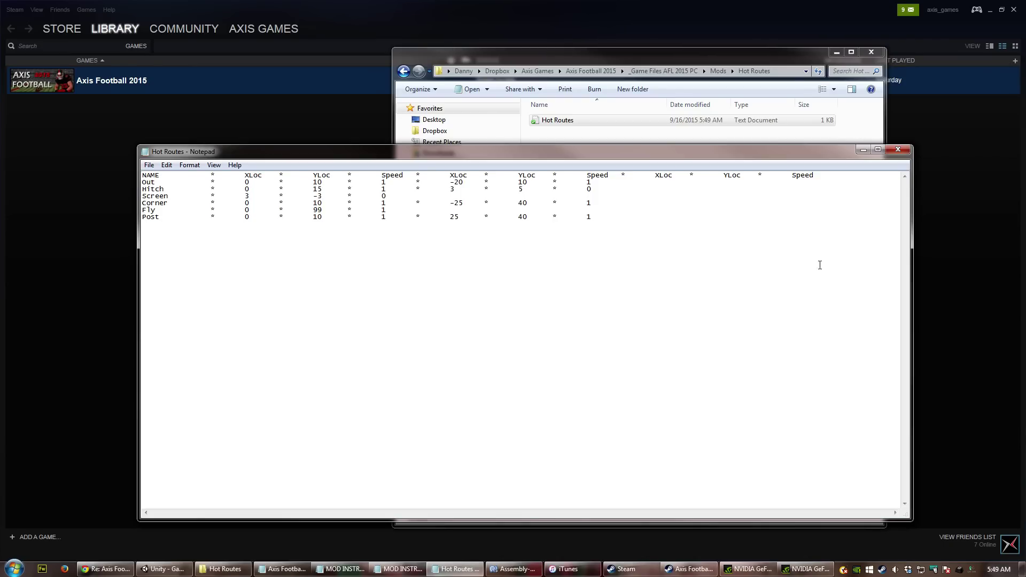
Step: Save and close the Hot Routes file, and switch back to the Unity editor
left_click(893, 150)
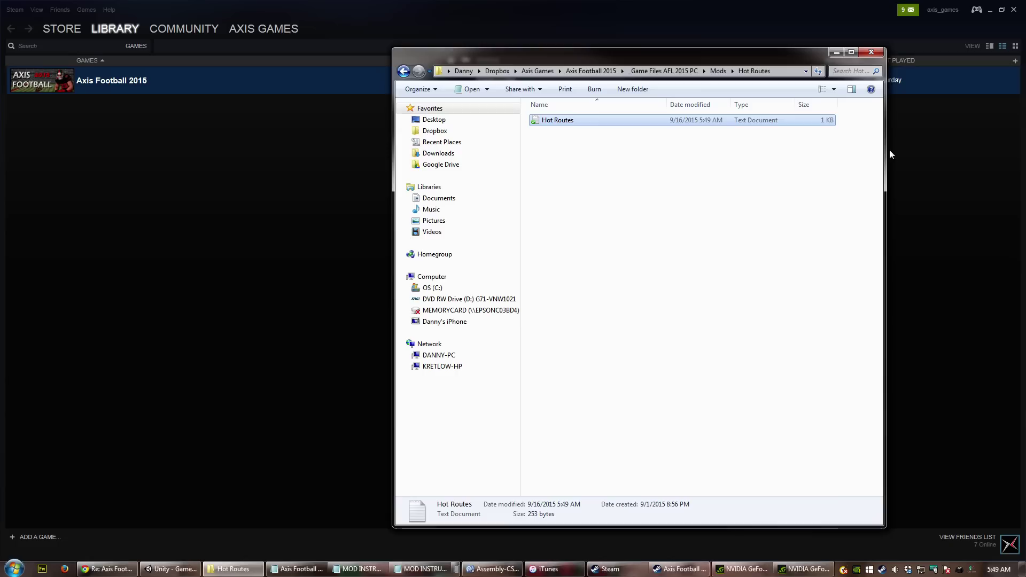
left_click(172, 568)
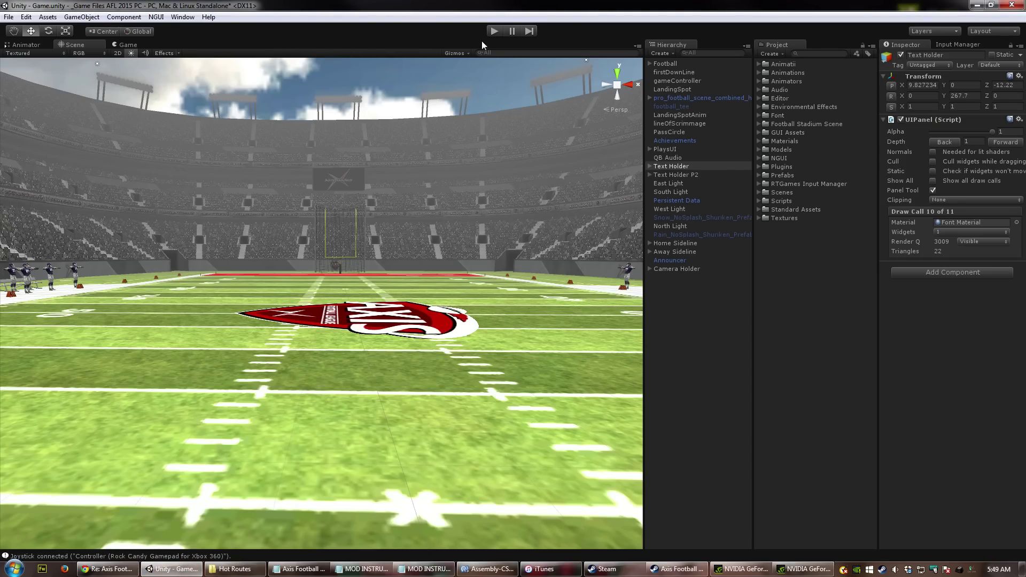
left_click(494, 31)
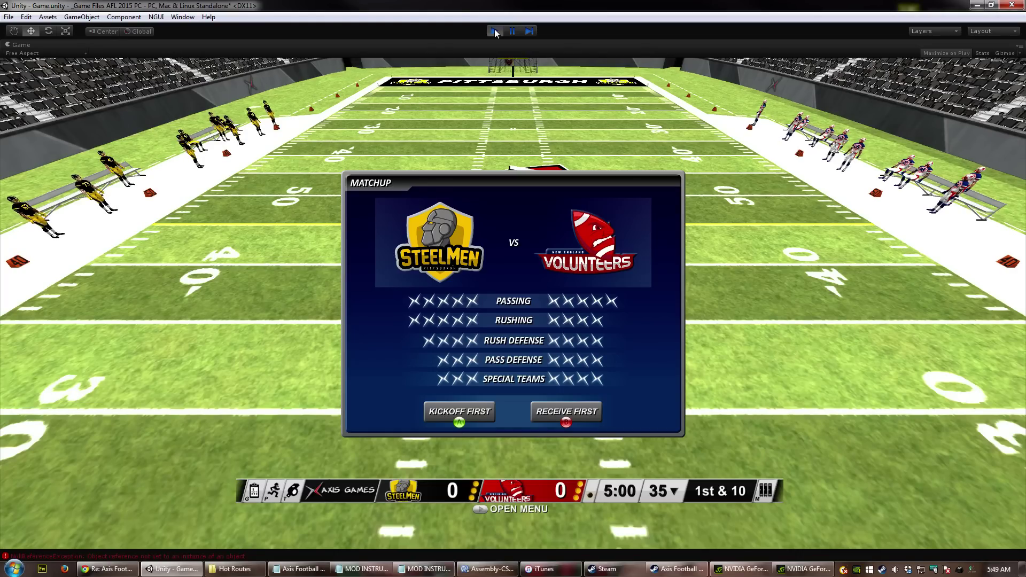
key("Return")
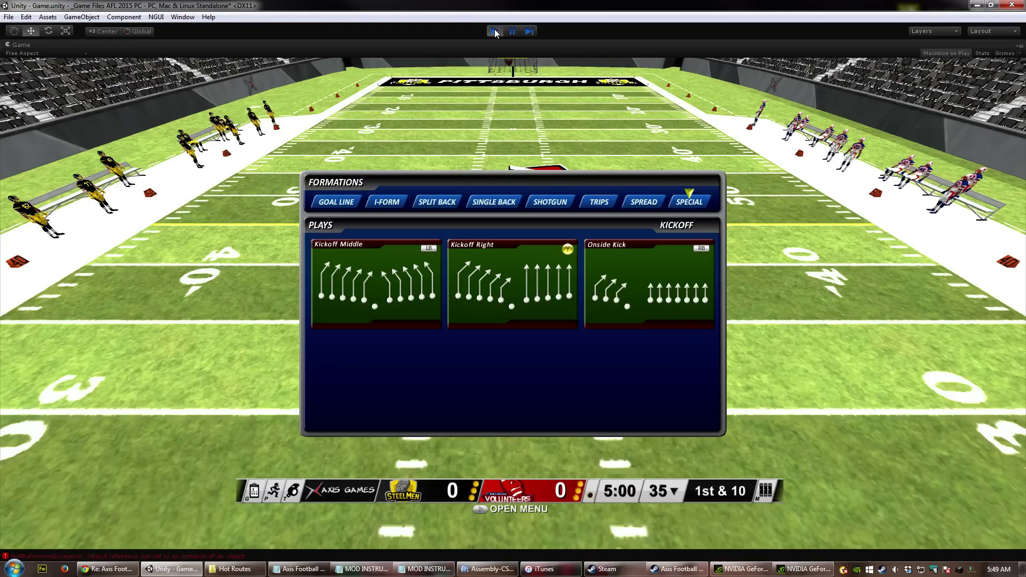
key("Return")
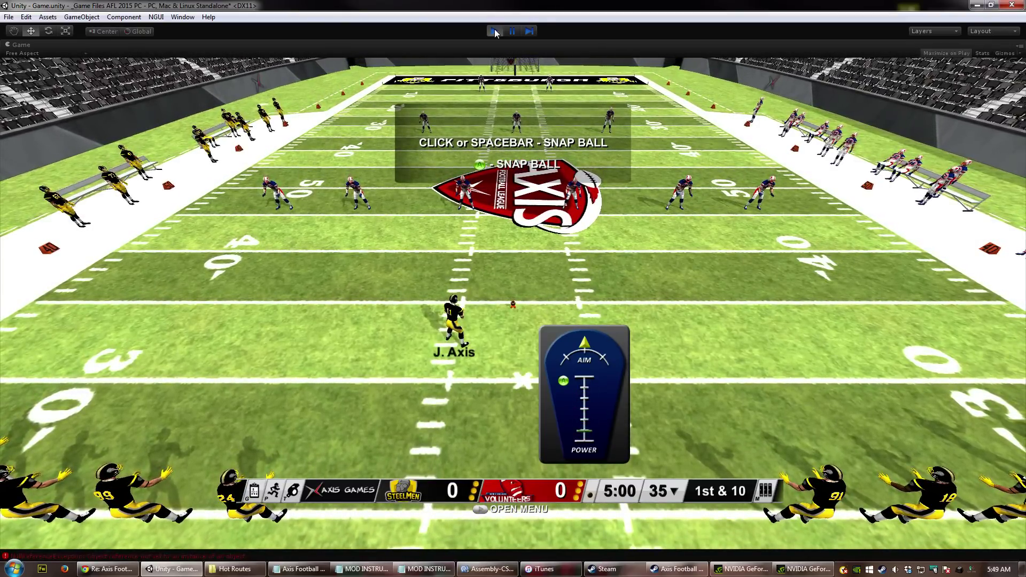
key("space")
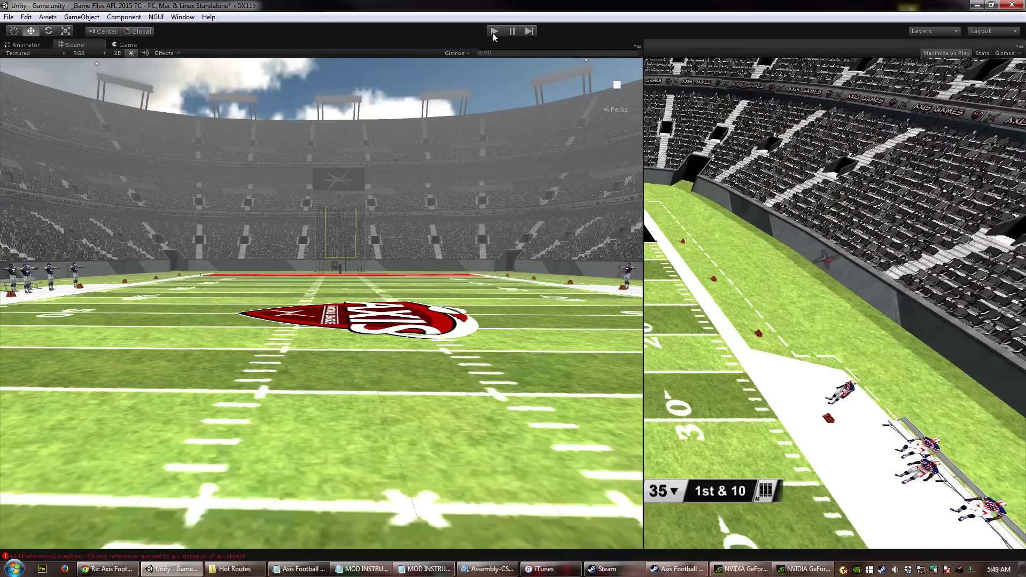
left_click(492, 33)
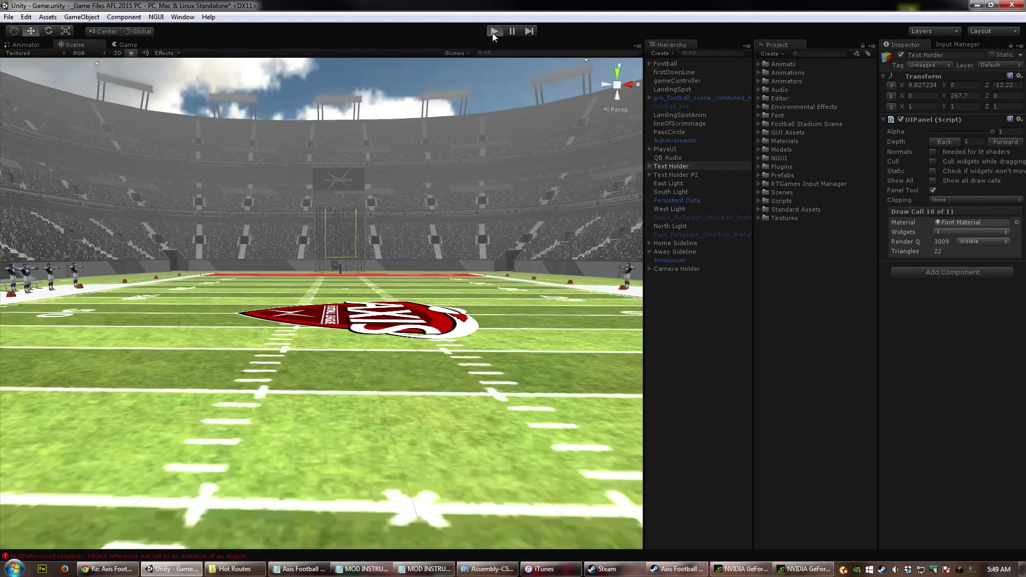
Step: Run the game in play mode, choose to receive first and select a kick return play
left_click(492, 33)
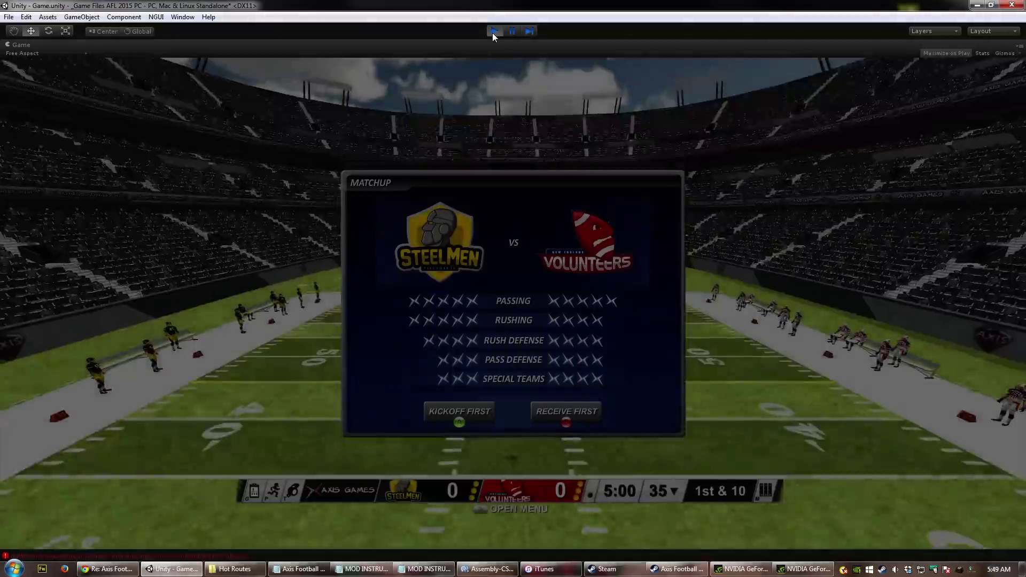
key("b")
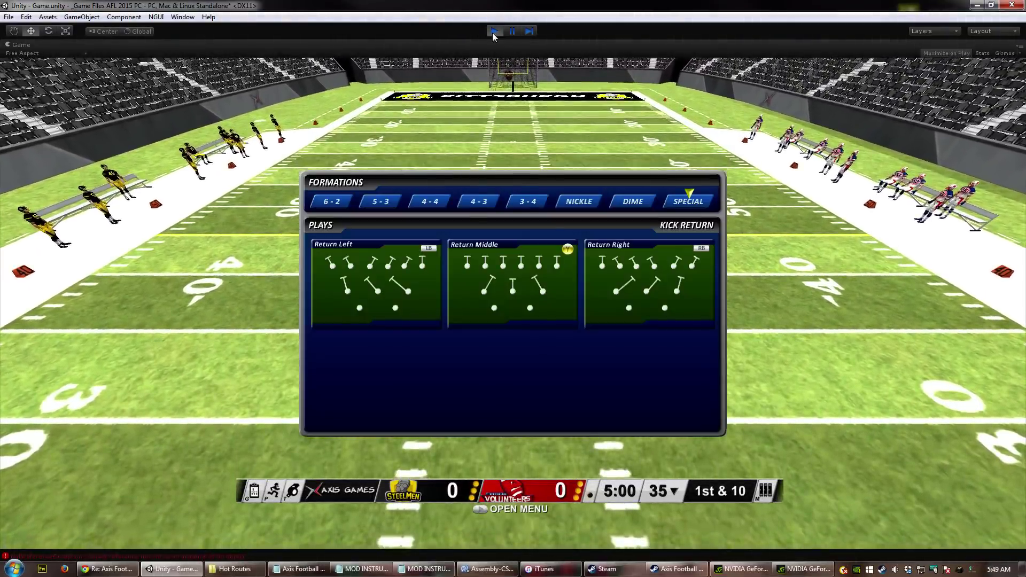
key("Return")
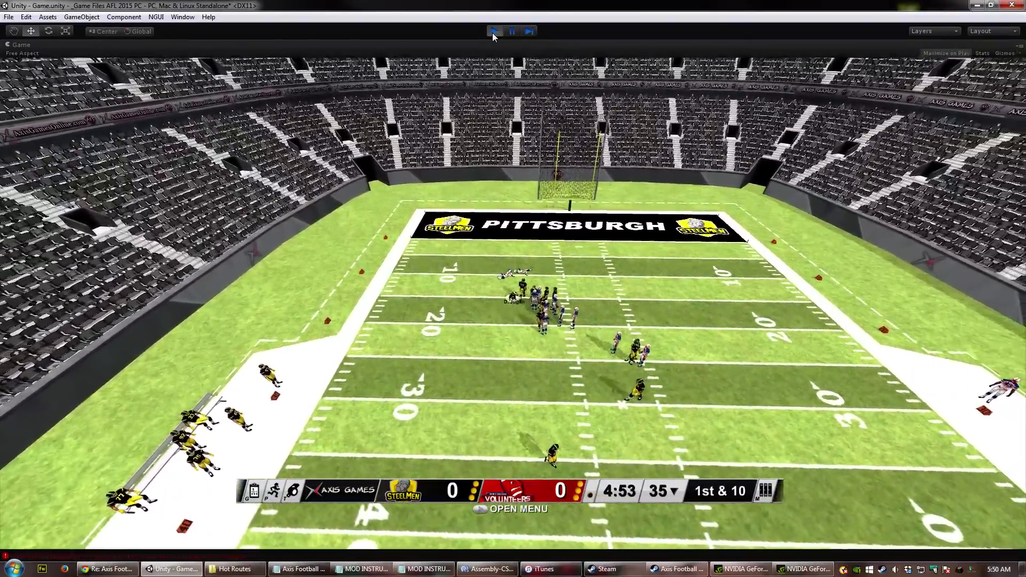
Step: Line up the Steelmen offense for the first down after the kick return and bring up the hot route receiver selection
key("Right")
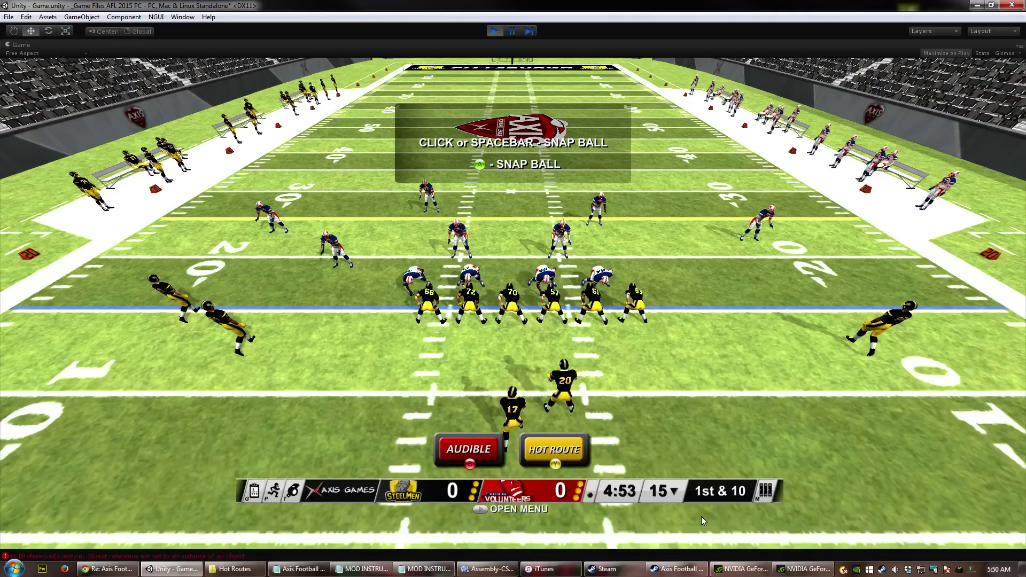
key("h")
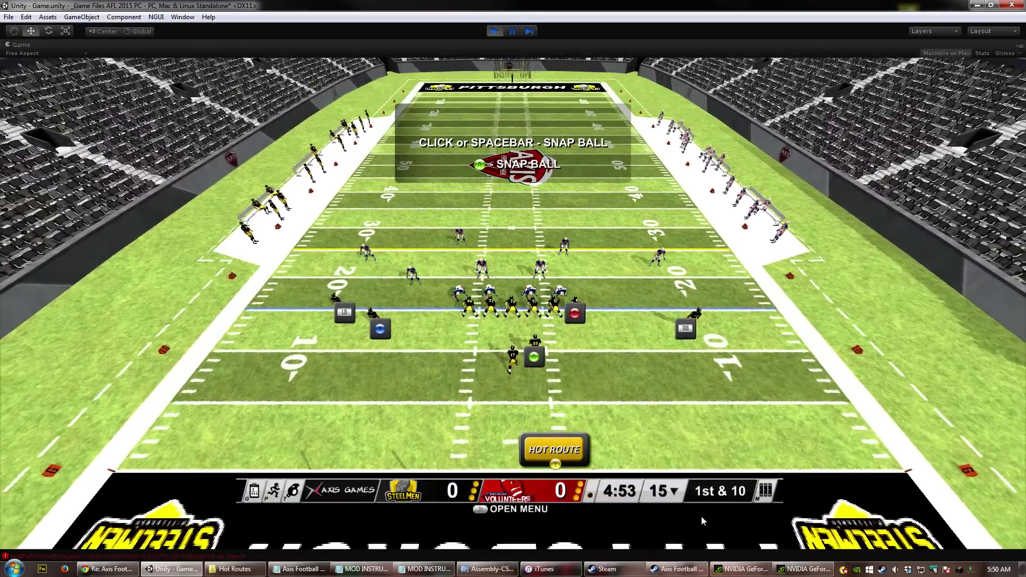